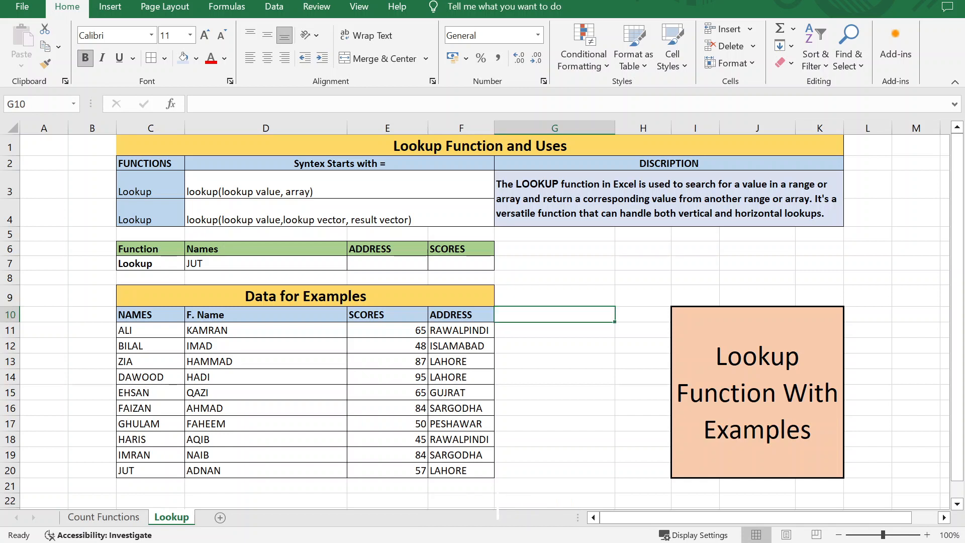
# Review the two LOOKUP syntax forms, the function description and the column headers of the example data table.
pyautogui.click(210, 190)
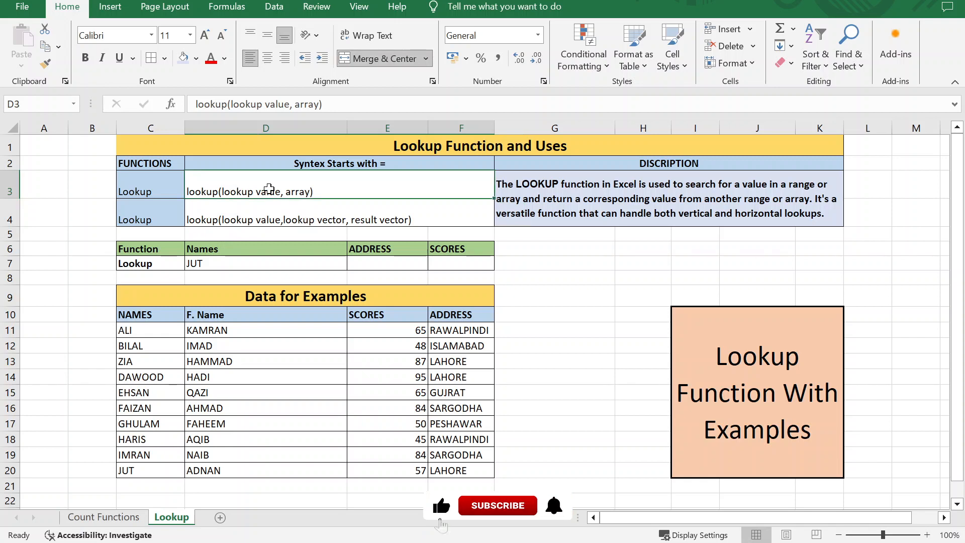
pyautogui.click(229, 222)
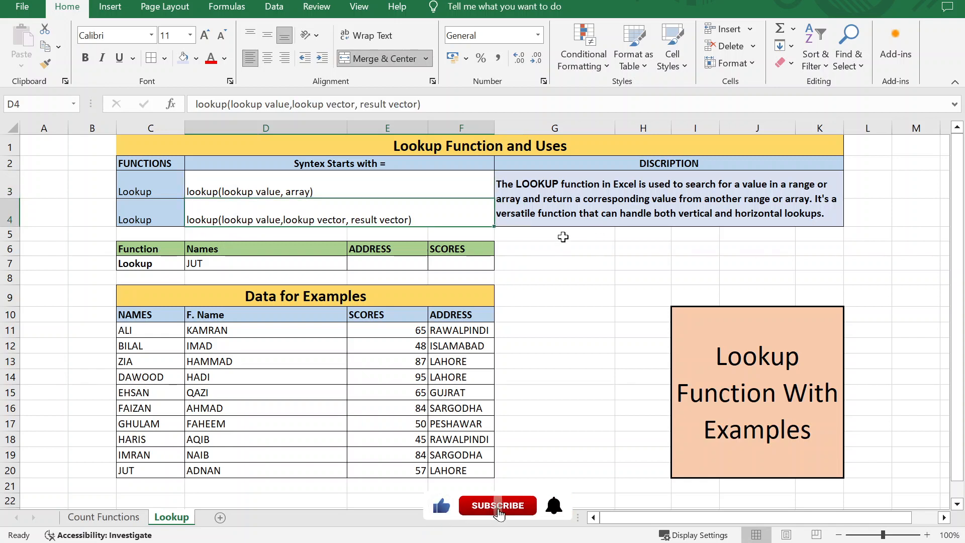
pyautogui.click(582, 199)
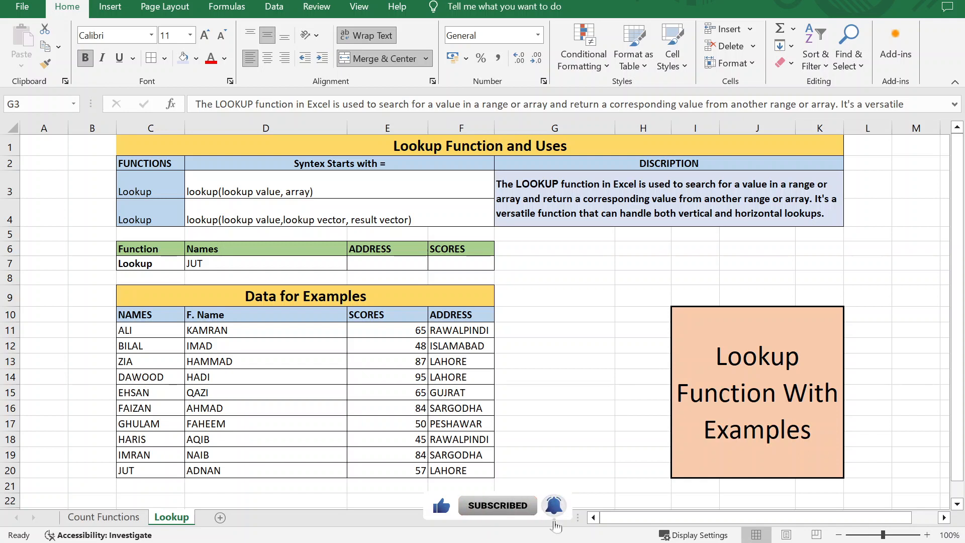
pyautogui.moveTo(161, 297)
pyautogui.mouseDown()
pyautogui.moveTo(282, 429)
pyautogui.moveTo(280, 461)
pyautogui.moveTo(330, 462)
pyautogui.mouseUp()
pyautogui.click(522, 349)
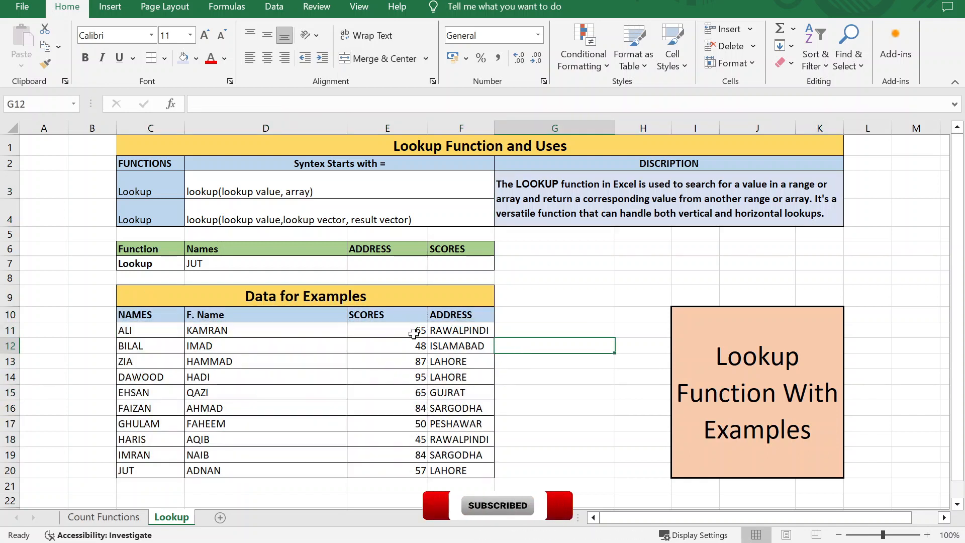
pyautogui.click(156, 318)
pyautogui.click(205, 315)
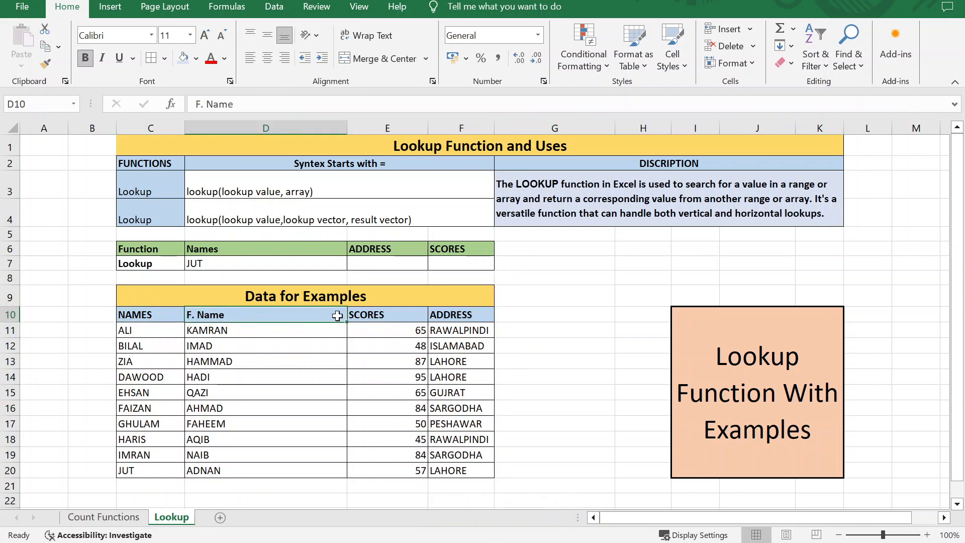
pyautogui.click(407, 314)
pyautogui.click(475, 315)
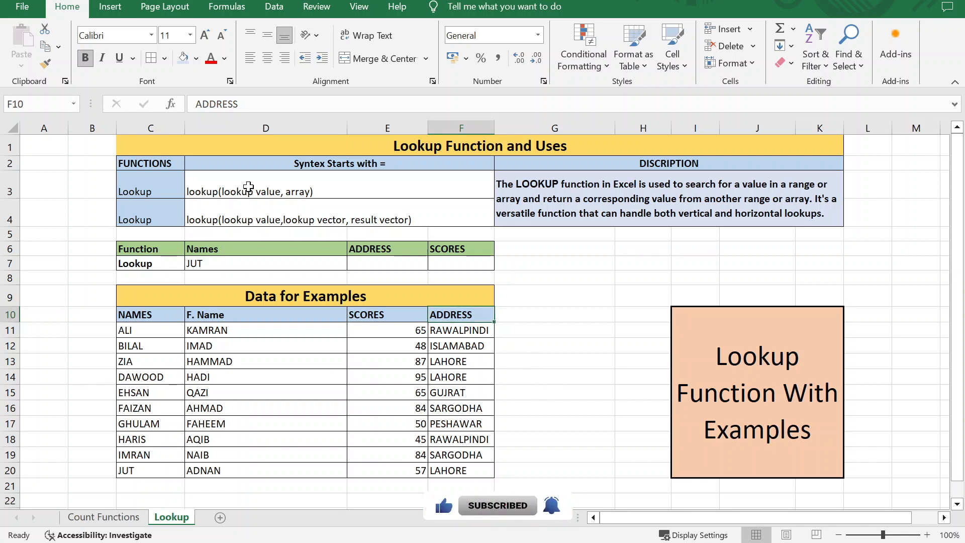
pyautogui.click(222, 190)
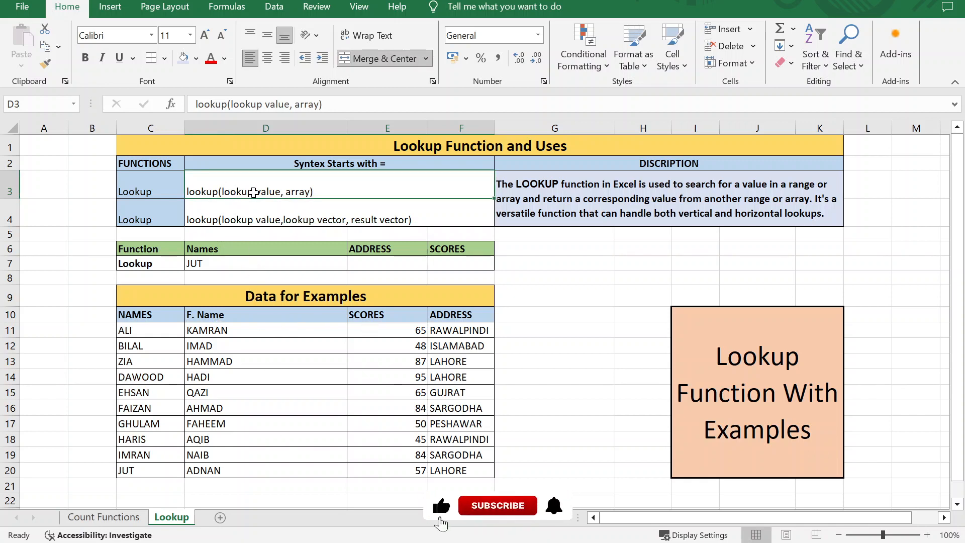
# Enter the formula =LOOKUP(D7,C11:F20) in the ADDRESS cell E7.
pyautogui.click(398, 264)
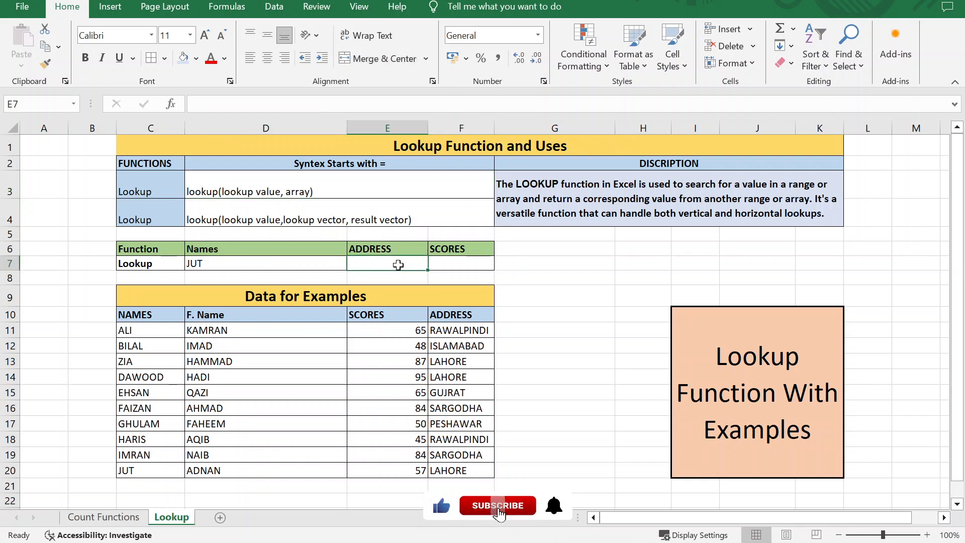
pyautogui.write('=L')
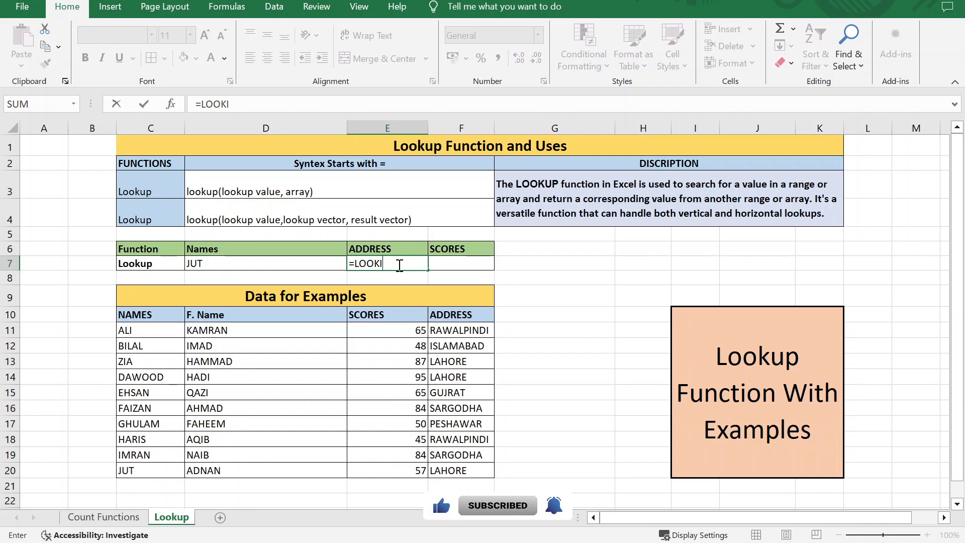
pyautogui.write('OOKUP(')
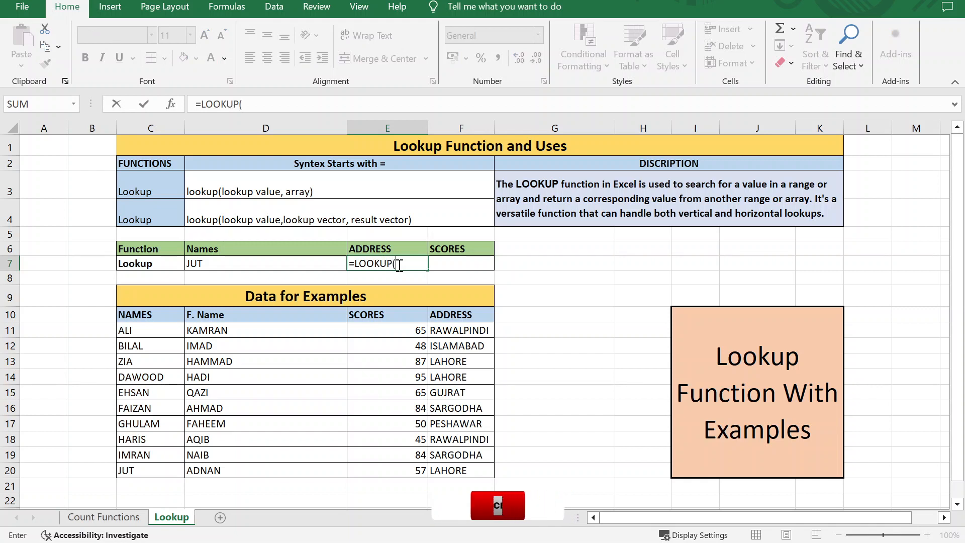
pyautogui.click(212, 262)
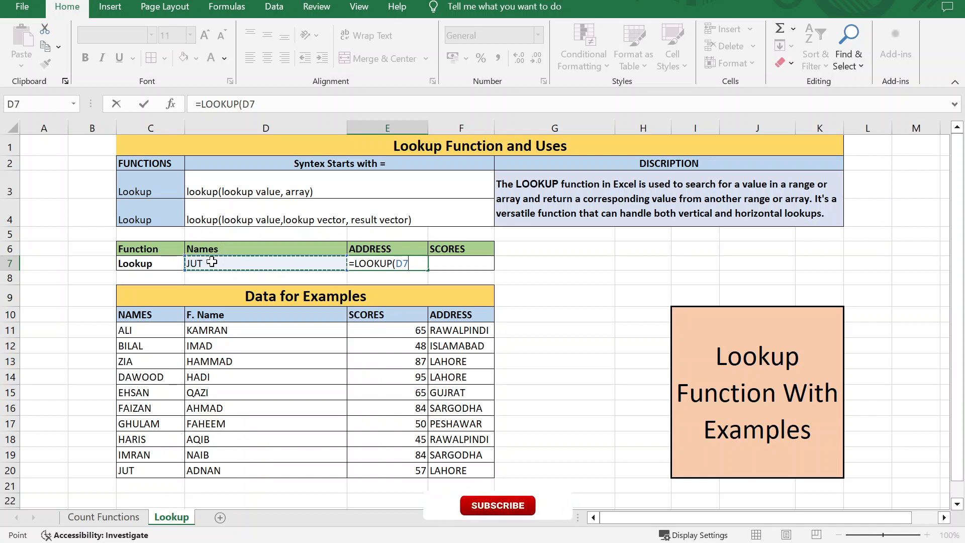
pyautogui.write(',')
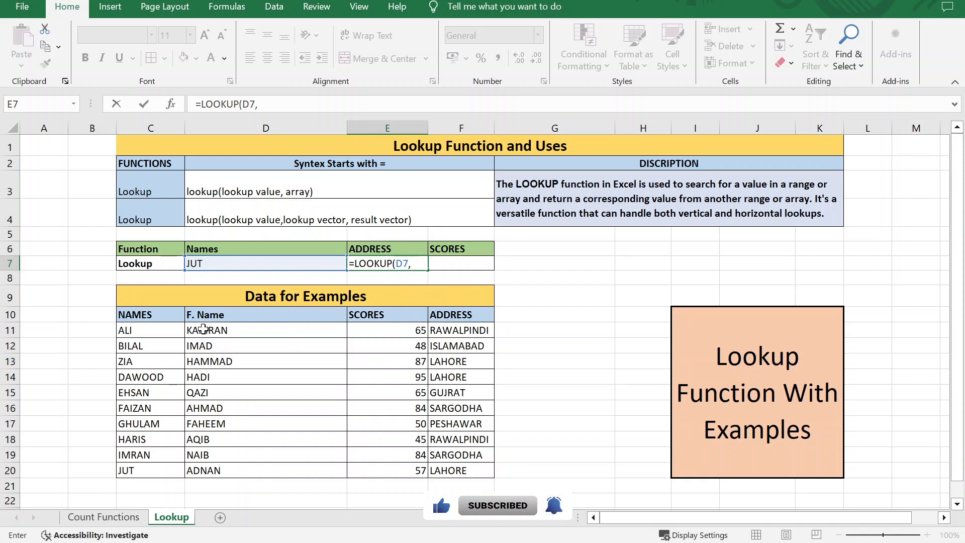
pyautogui.moveTo(142, 330); pyautogui.dragTo(471, 475)
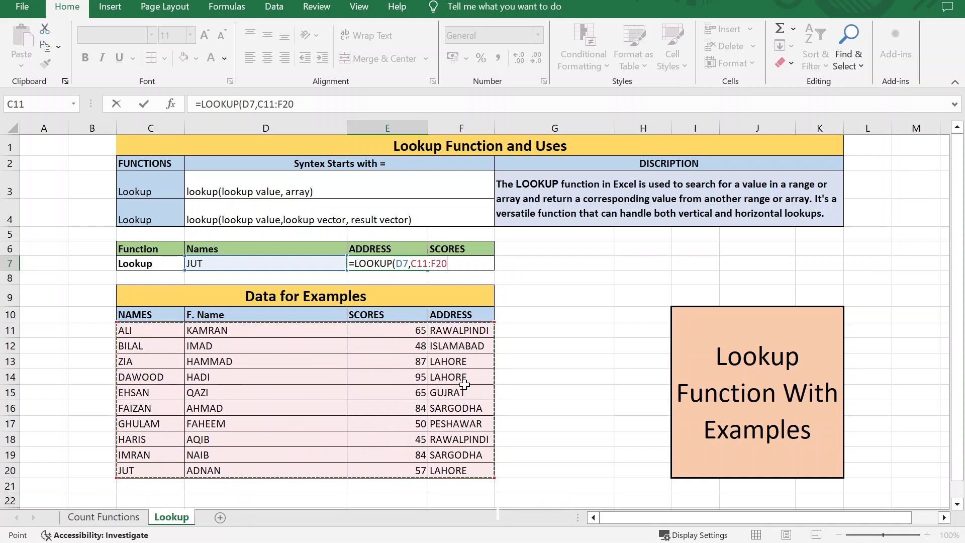
pyautogui.press('Return')
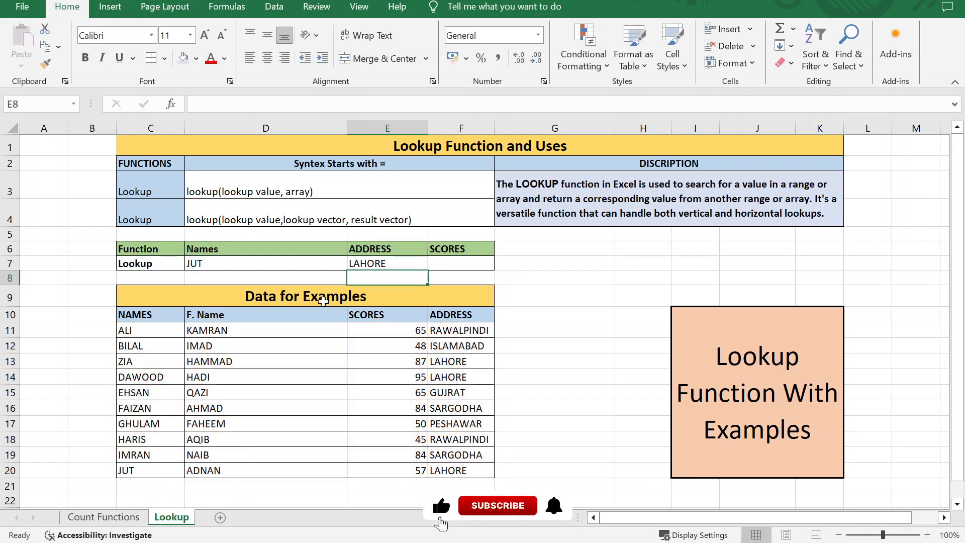
# Check the address lookup in E7 against the matching name and address in row 20 of the data table.
pyautogui.click(379, 265)
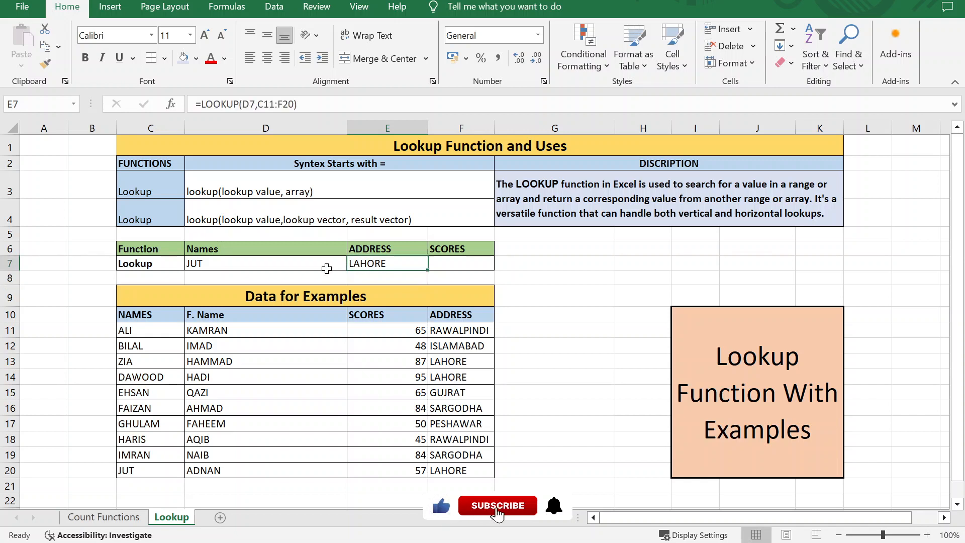
pyautogui.click(225, 267)
pyautogui.click(151, 468)
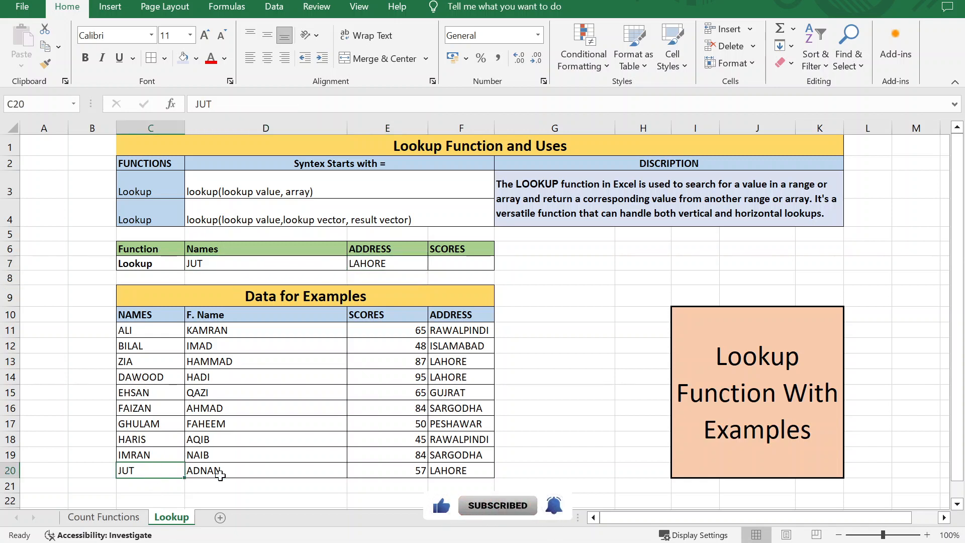
pyautogui.click(480, 472)
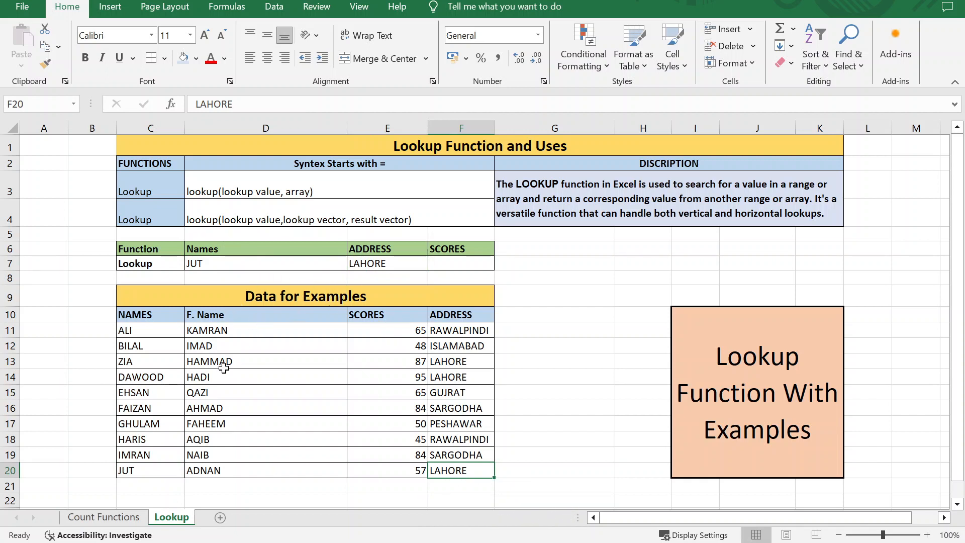
# Copy the name from C13 into the lookup name cell D7.
pyautogui.click(157, 363)
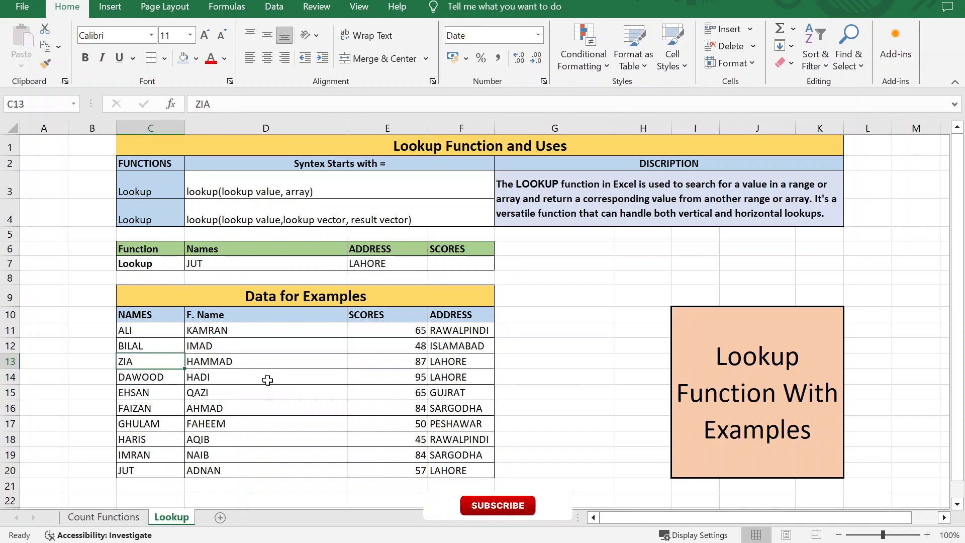
pyautogui.hotkey('ctrl', 'c')
pyautogui.click(237, 266)
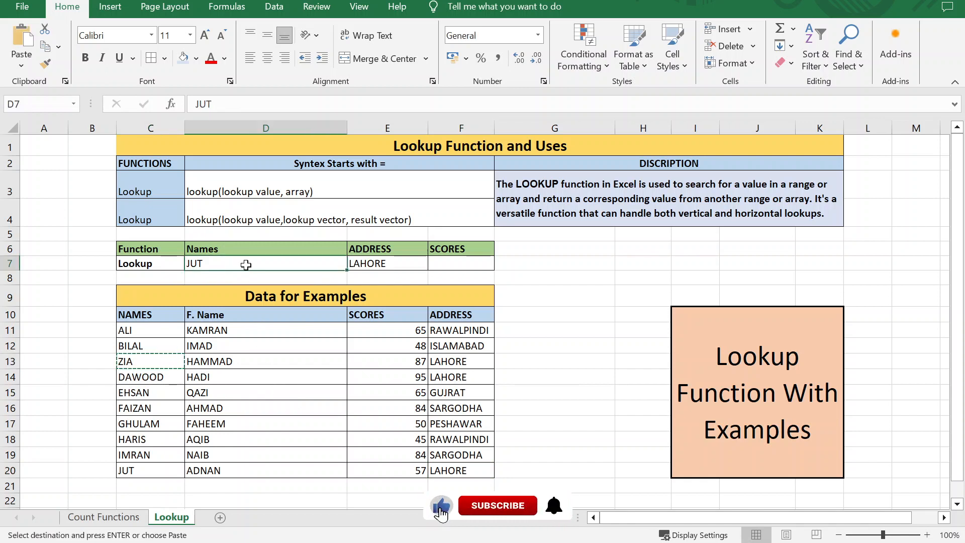
pyautogui.hotkey('ctrl', 'v')
pyautogui.press('Escape')
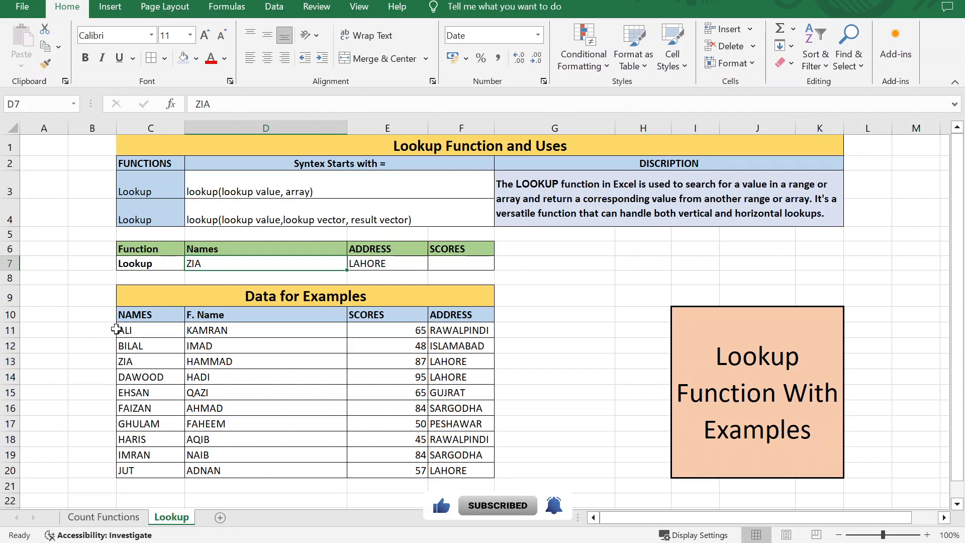
# Replace the lookup name in D7 with a copy of the name from C11.
pyautogui.click(157, 334)
pyautogui.hotkey('ctrl', 'c')
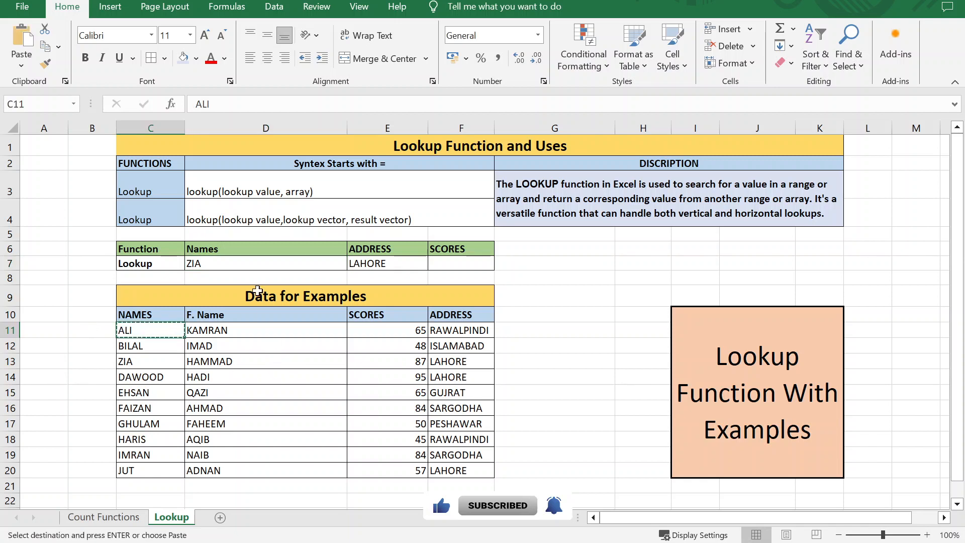
pyautogui.click(246, 266)
pyautogui.hotkey('ctrl', 'v')
pyautogui.press('Escape')
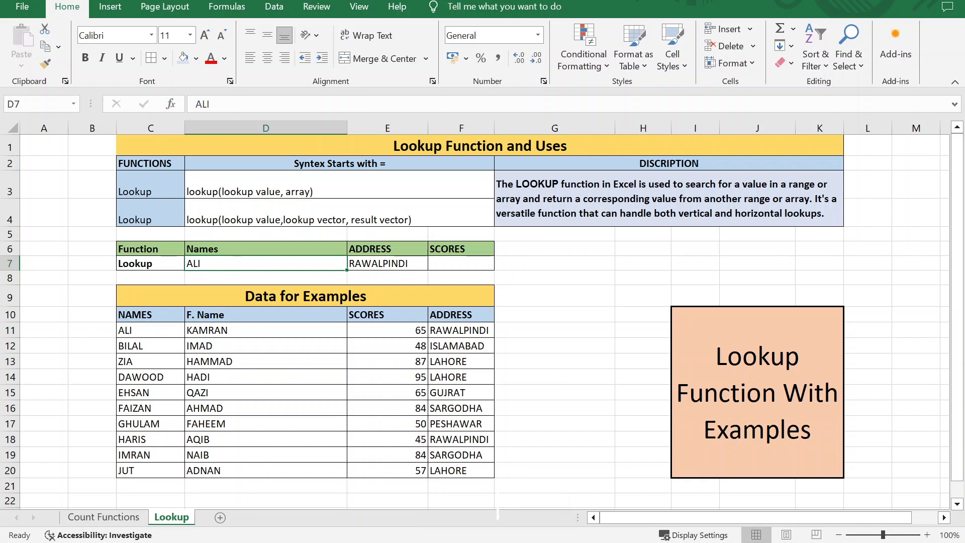
# Compare the array-form LOOKUP syntax in D3 with the arguments of the formula in E7.
pyautogui.click(460, 264)
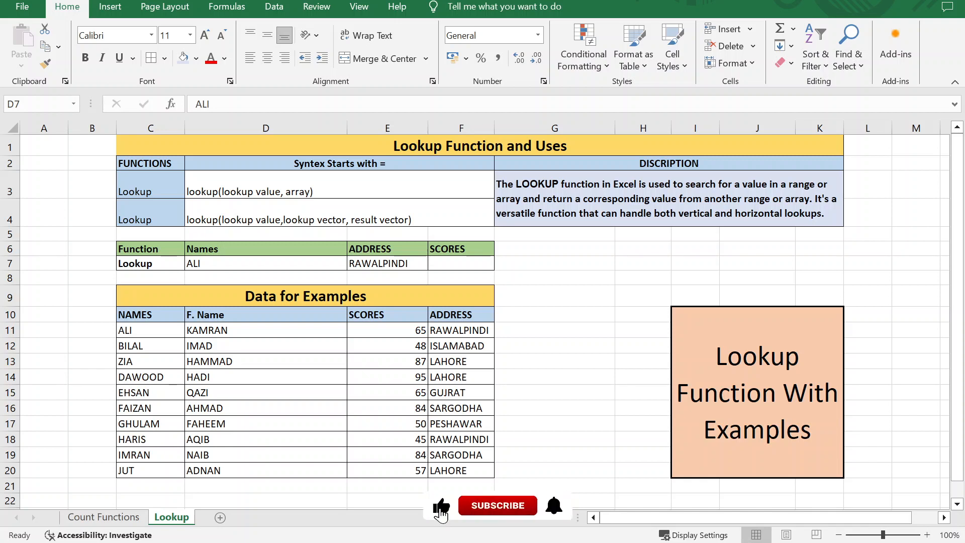
pyautogui.click(223, 194)
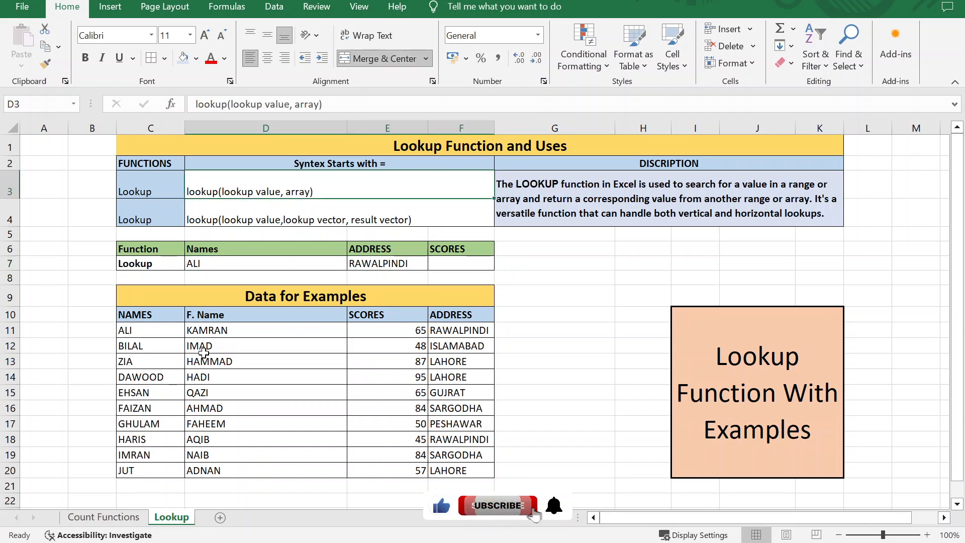
pyautogui.click(379, 265)
pyautogui.click(276, 106)
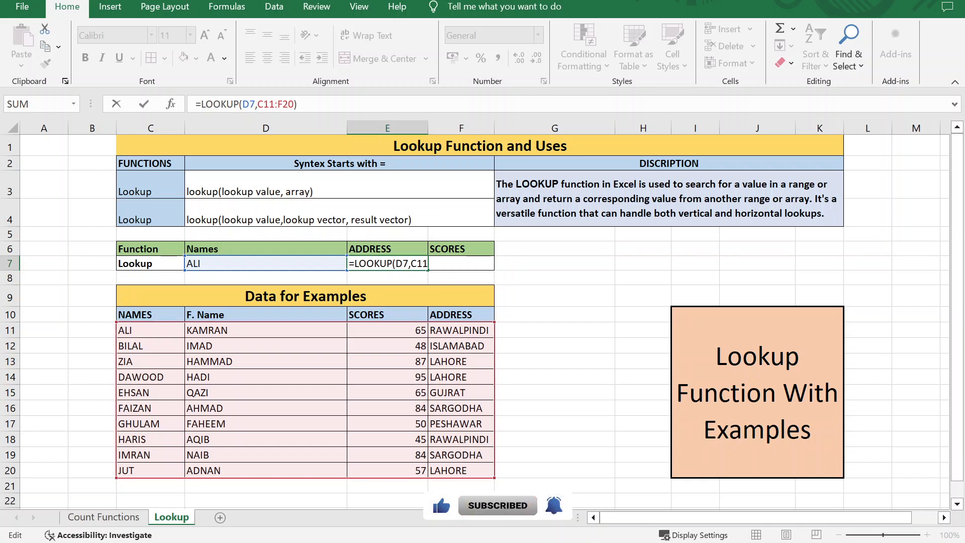
pyautogui.press('Tab')
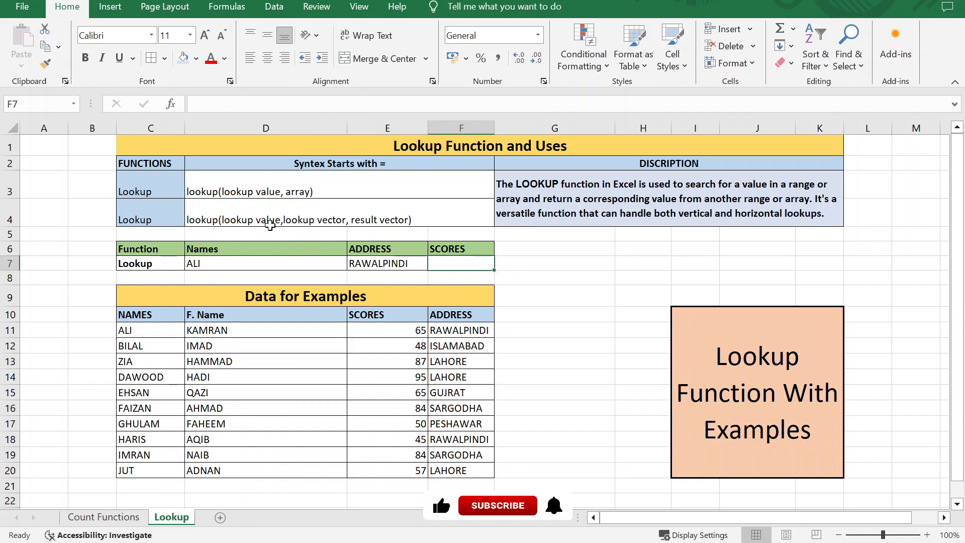
# Enter the vector-form formula =LOOKUP(D7,C11:C20,E11:E20) in F7 to return the score for the name in D7.
pyautogui.click(221, 217)
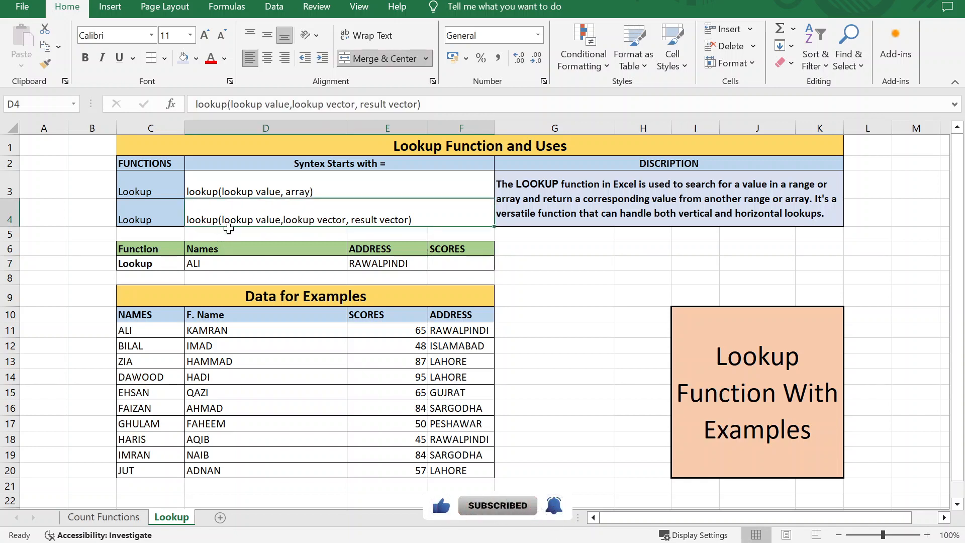
pyautogui.click(497, 267)
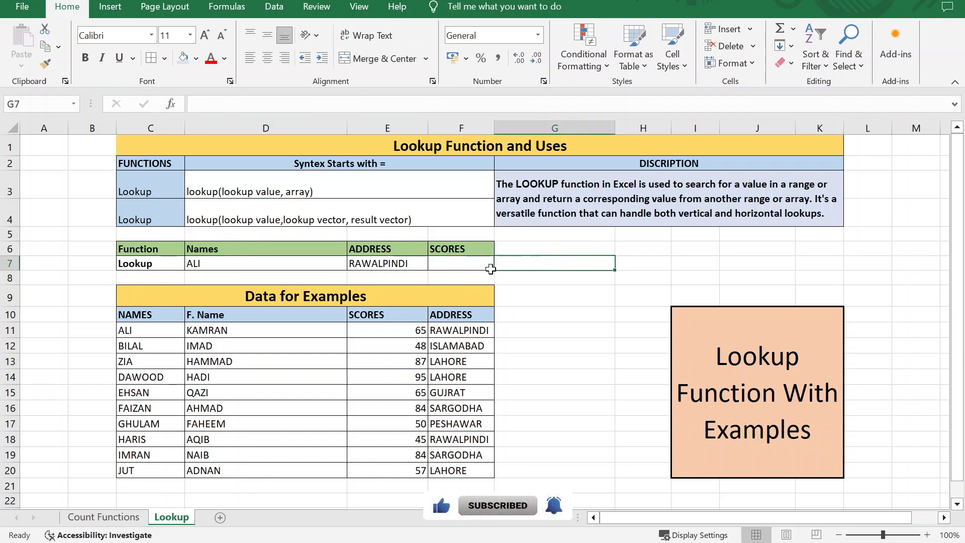
pyautogui.click(456, 261)
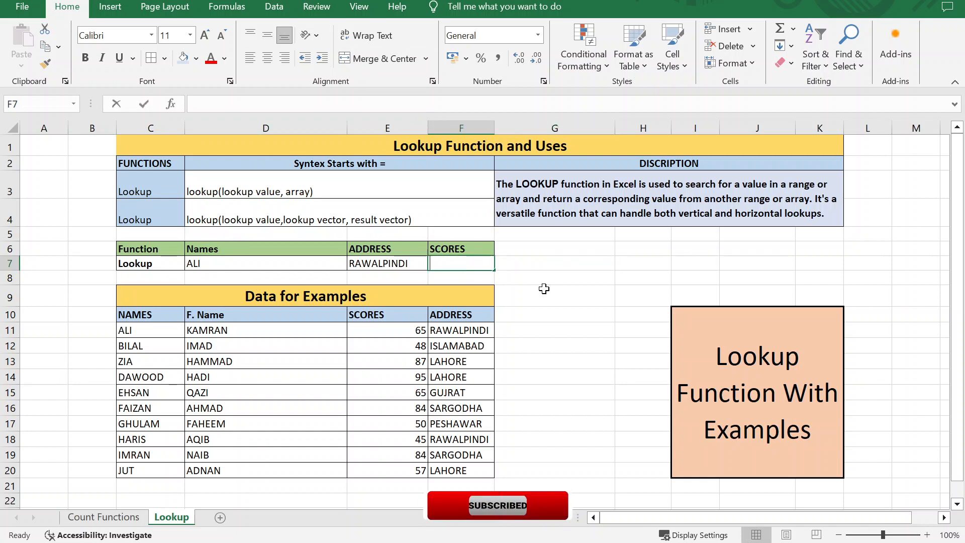
pyautogui.write('=LOOK')
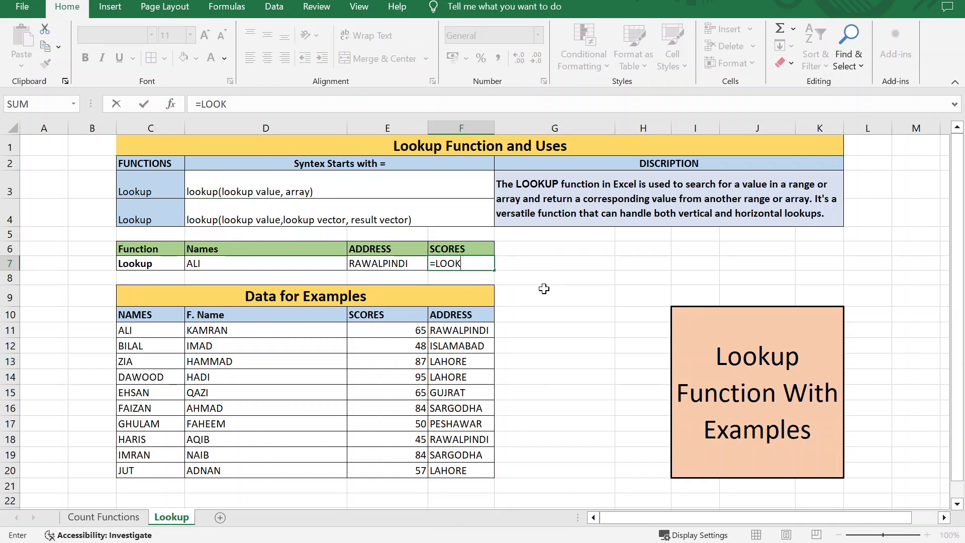
pyautogui.write('UP(')
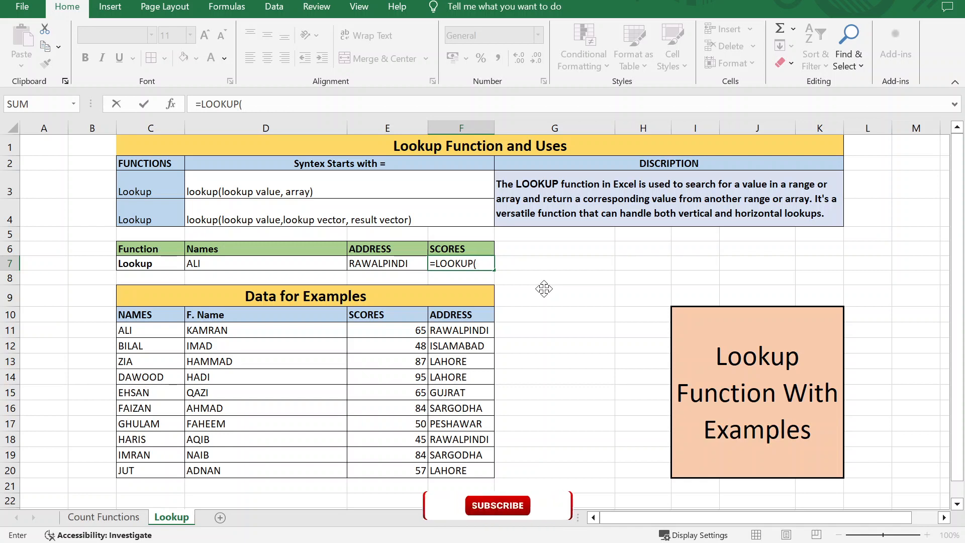
pyautogui.click(242, 259)
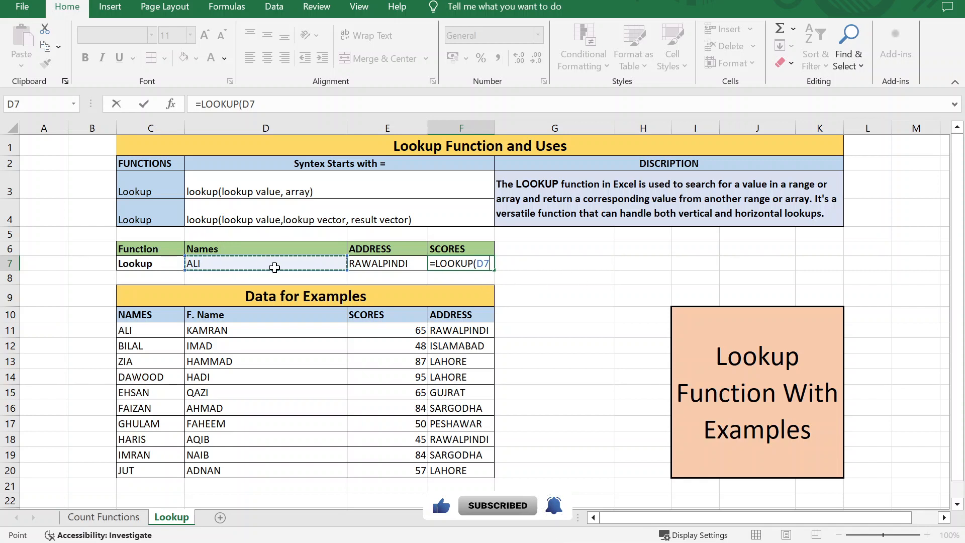
pyautogui.write(',')
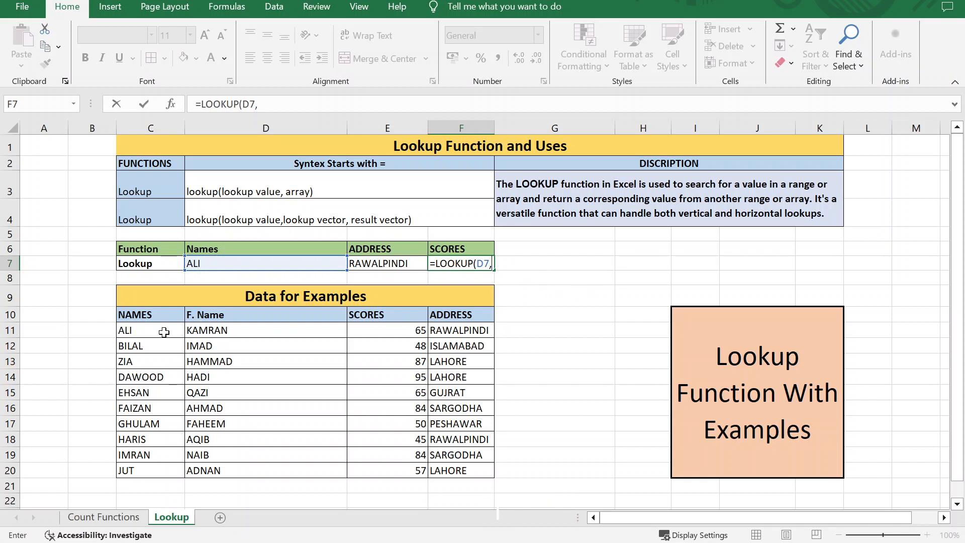
pyautogui.moveTo(164, 332); pyautogui.dragTo(170, 464)
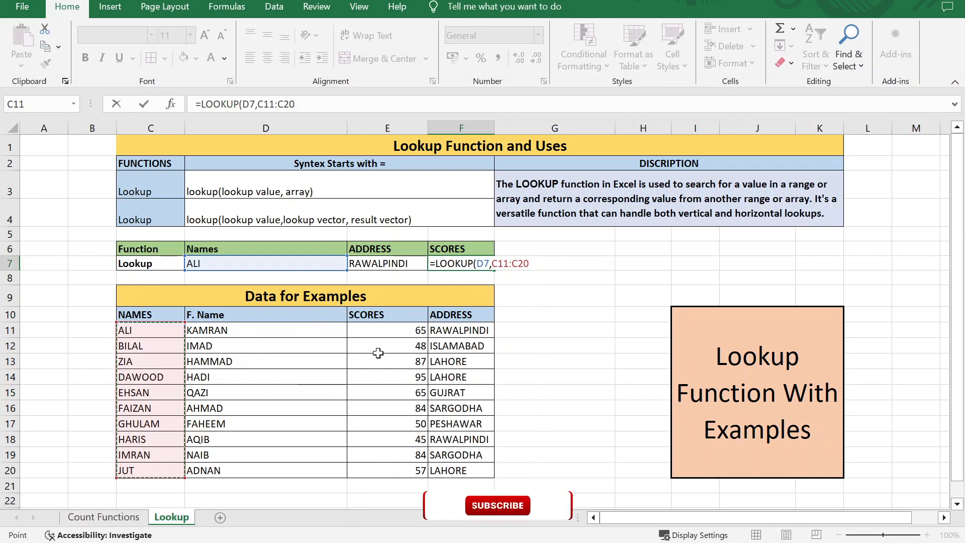
pyautogui.write(',')
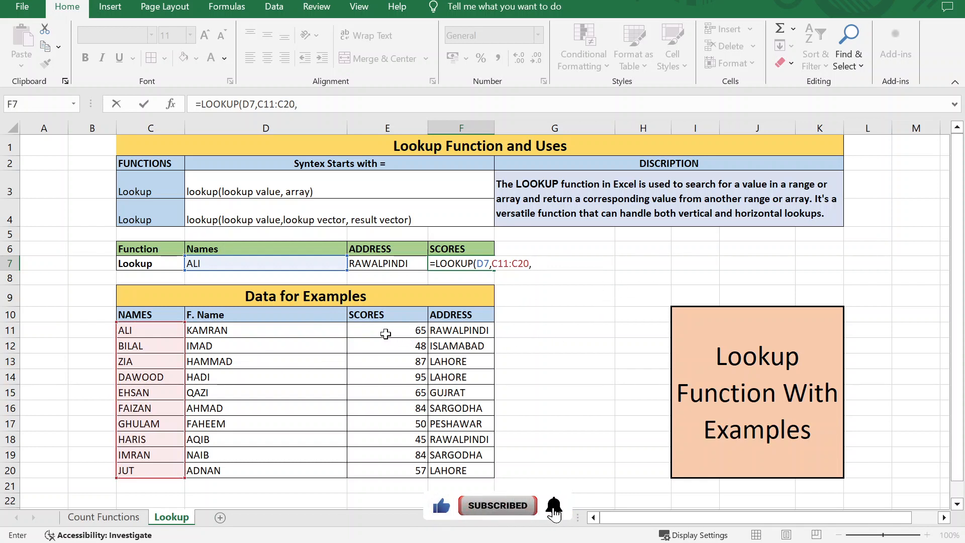
pyautogui.moveTo(380, 331); pyautogui.dragTo(381, 469)
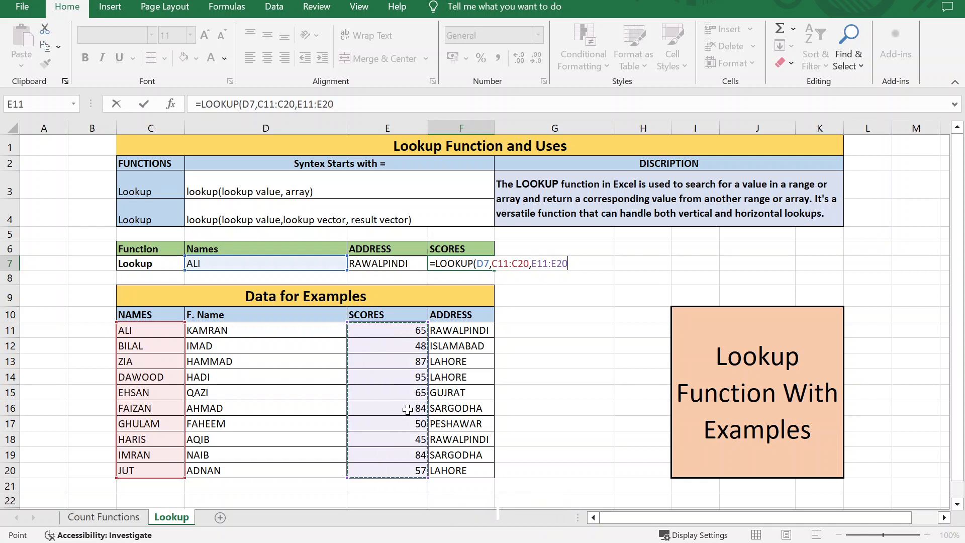
pyautogui.press('Return')
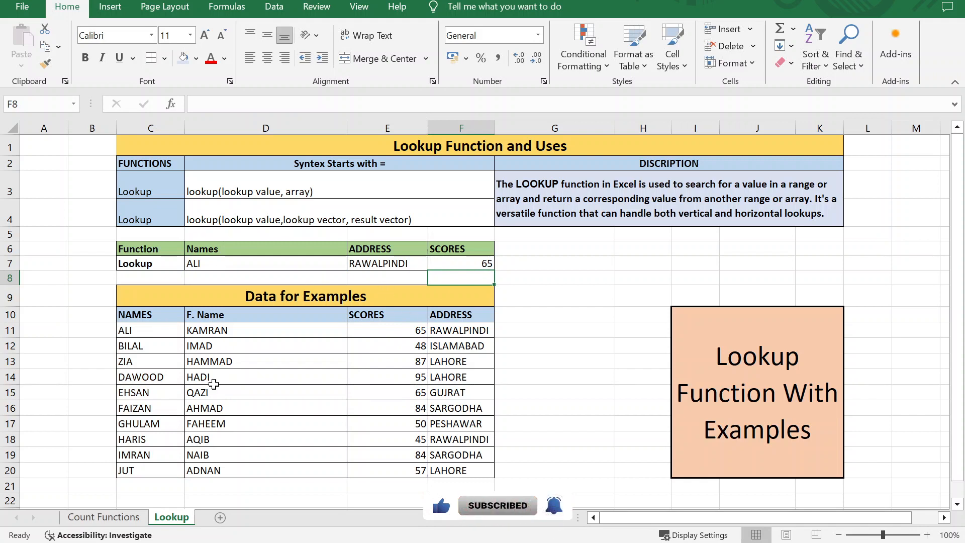
# Replace the lookup name in D7 with a copy of the name from C16.
pyautogui.click(148, 408)
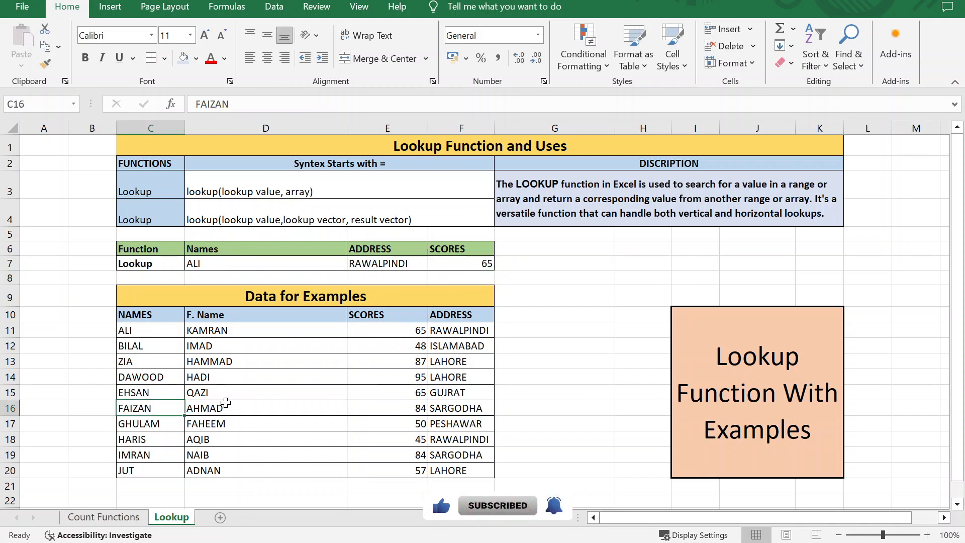
pyautogui.hotkey('ctrl', 'c')
pyautogui.click(243, 262)
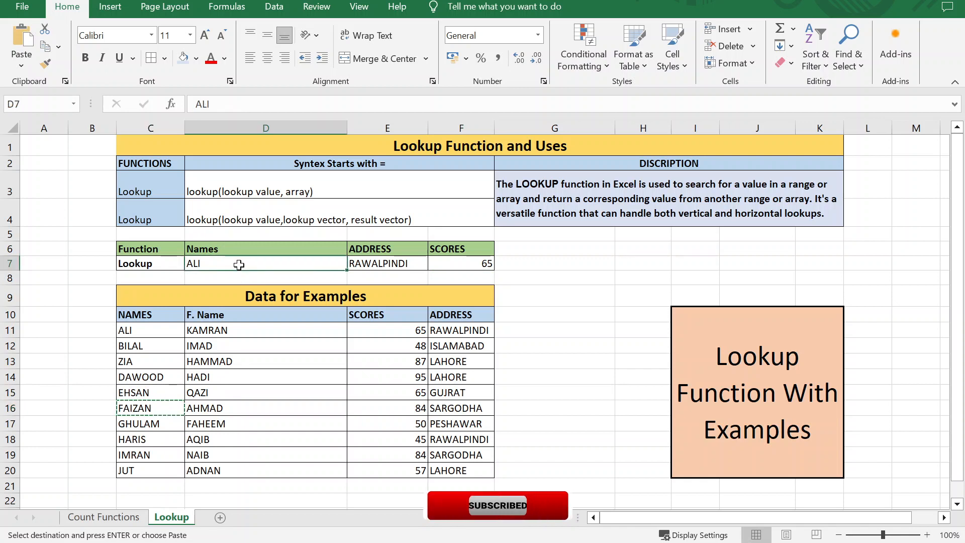
pyautogui.hotkey('ctrl', 'v')
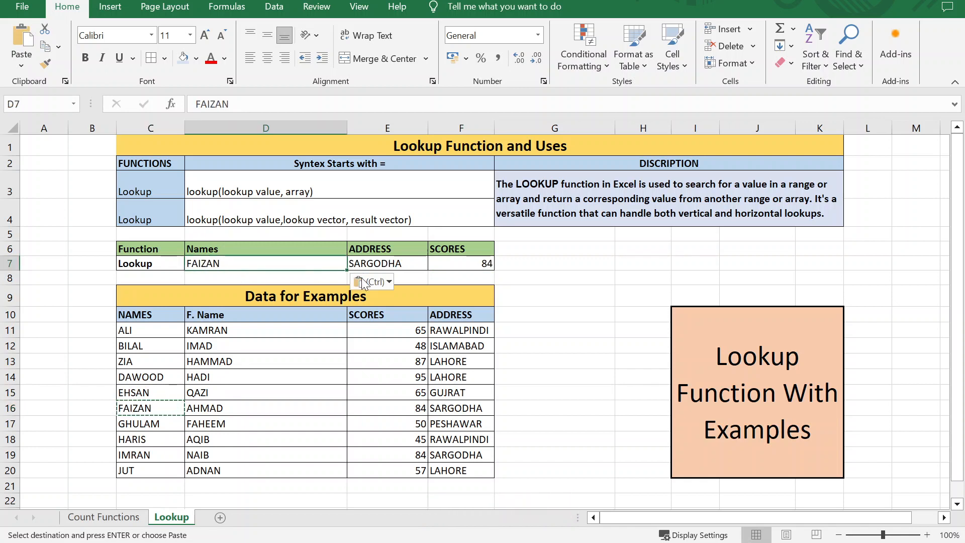
pyautogui.press('Escape')
# Check the looked-up address and score in row 7 against the matching name's entries in row 16 of the data table.
pyautogui.click(151, 407)
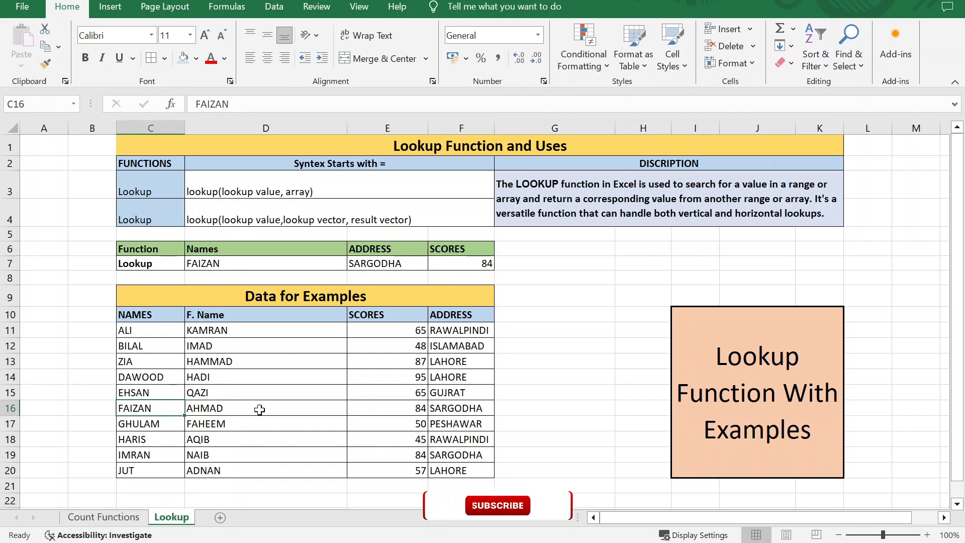
pyautogui.click(393, 412)
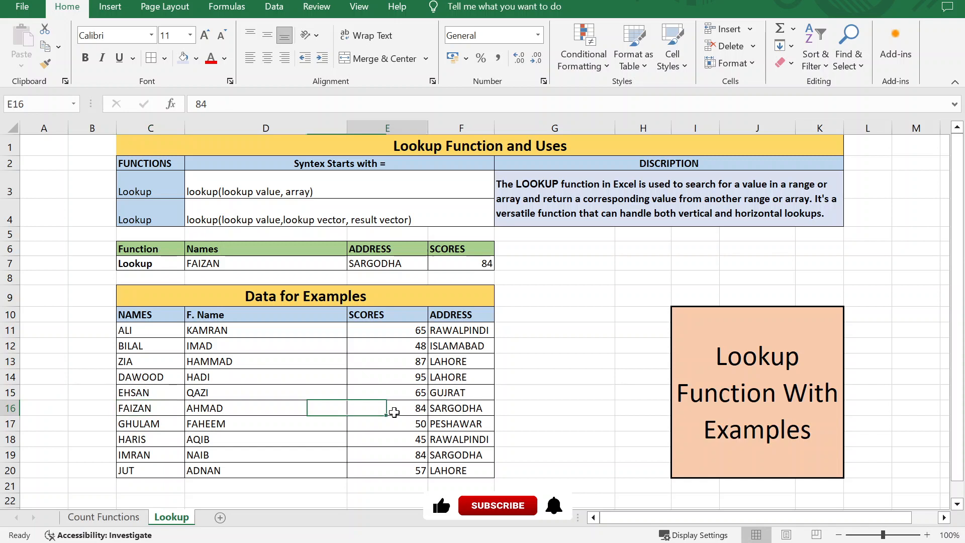
pyautogui.click(468, 408)
pyautogui.click(387, 410)
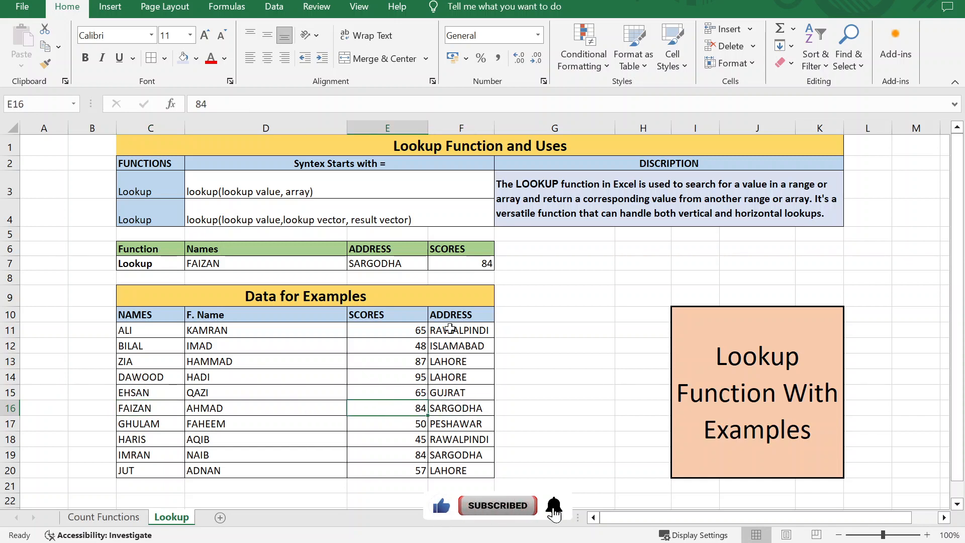
pyautogui.click(473, 265)
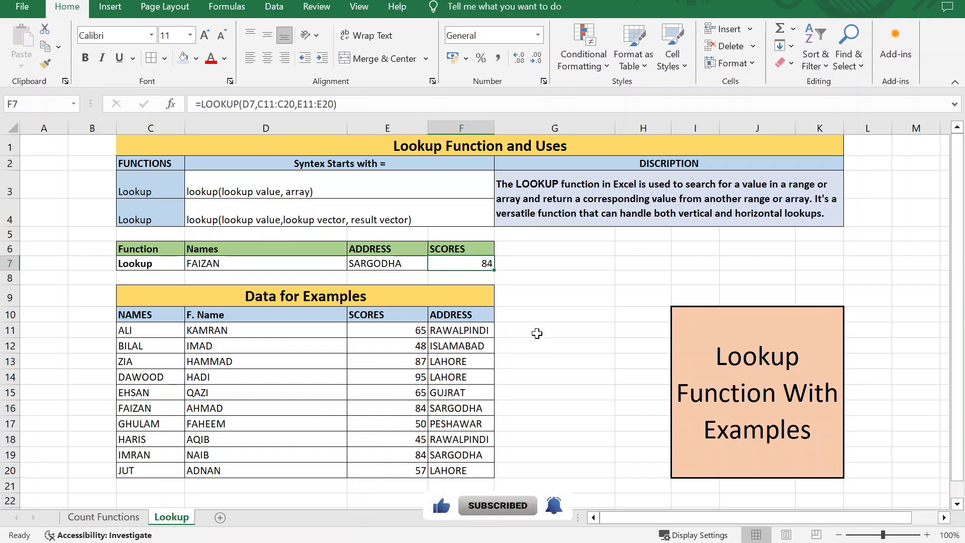